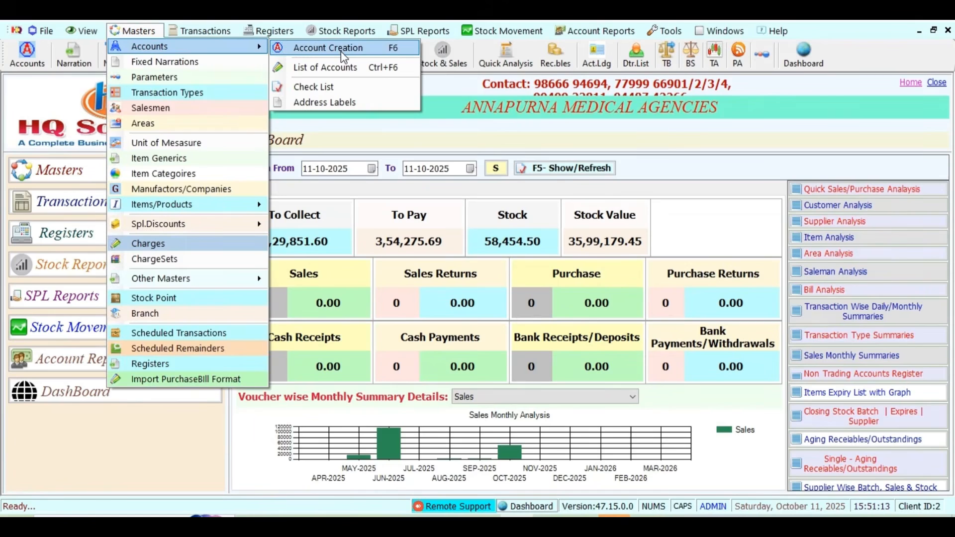
- Open the Account Creation form from Masters > Accounts
click(341, 52)
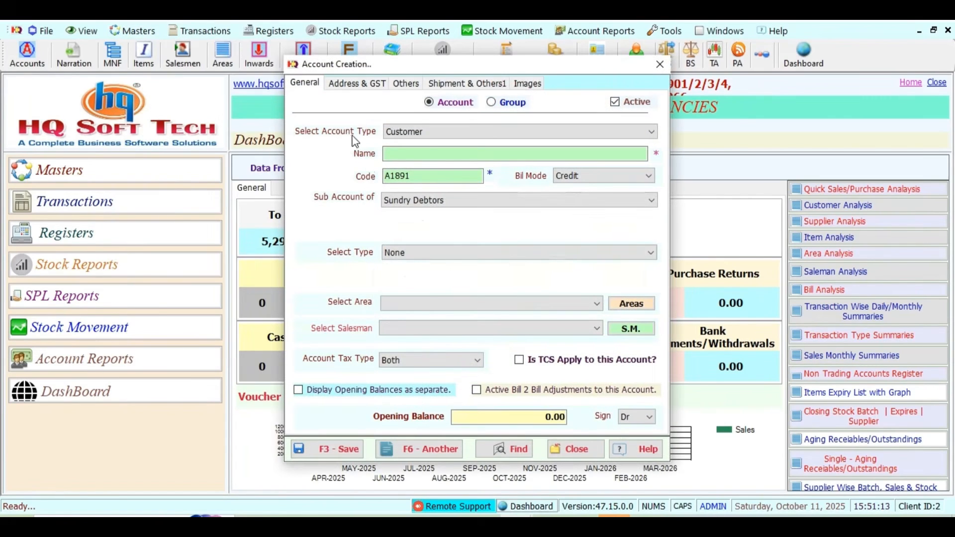
- Make the new account a Supplier named RSR VACCINE HOUSE under Sundry Creditors
click(425, 134)
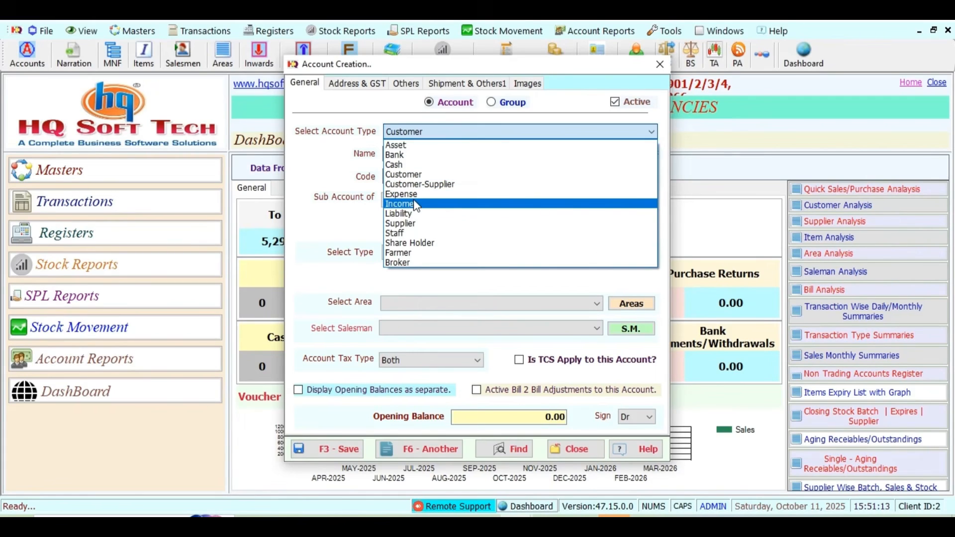
click(417, 225)
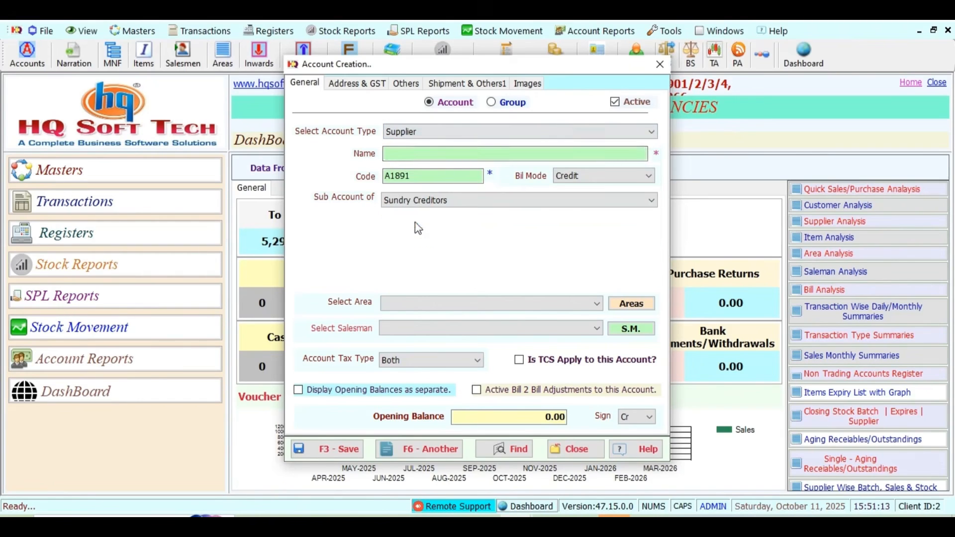
click(404, 153)
text(RSR VACCINE HOUSE)
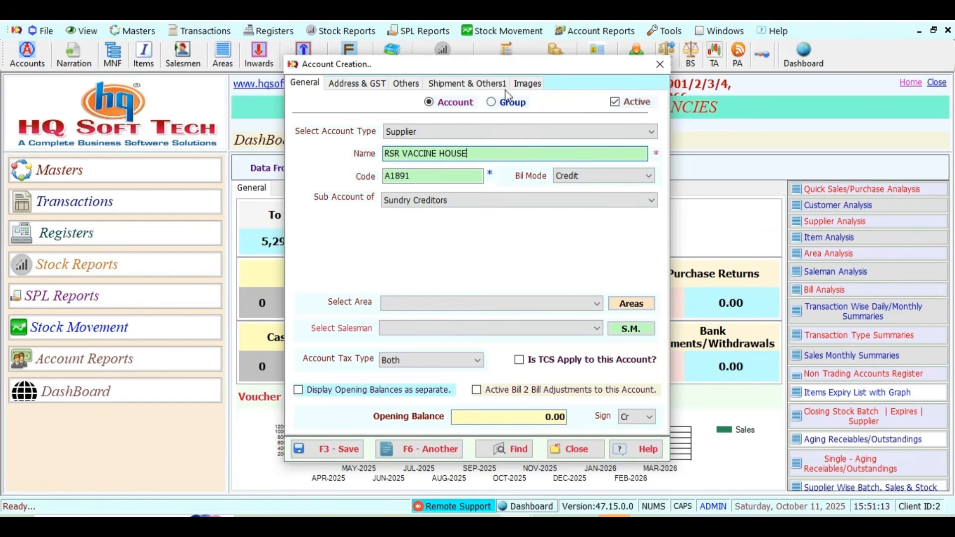
double_click(427, 181)
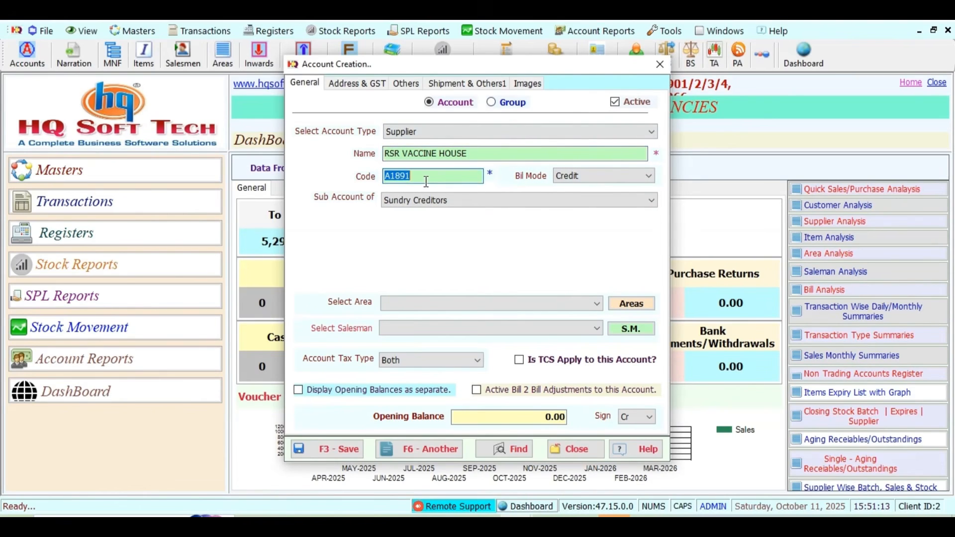
click(365, 85)
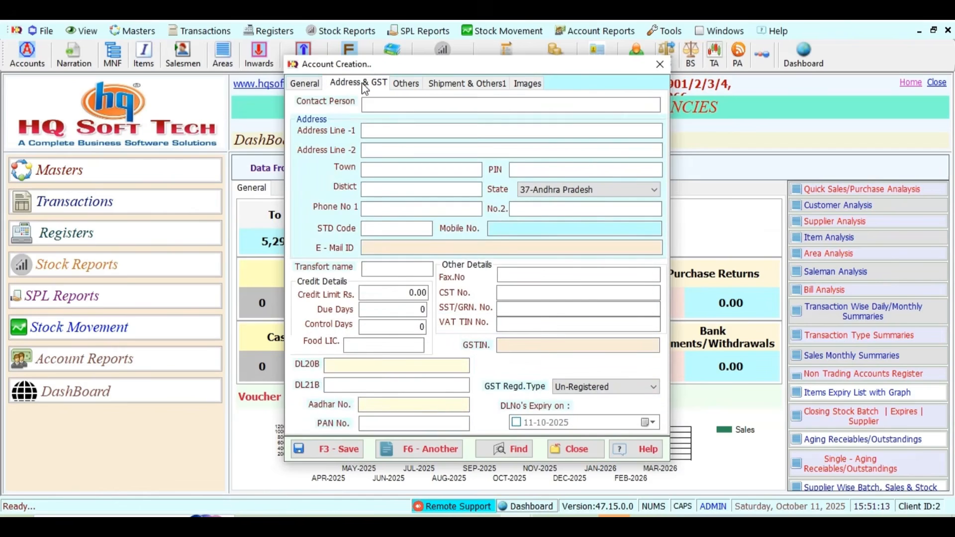
click(379, 132)
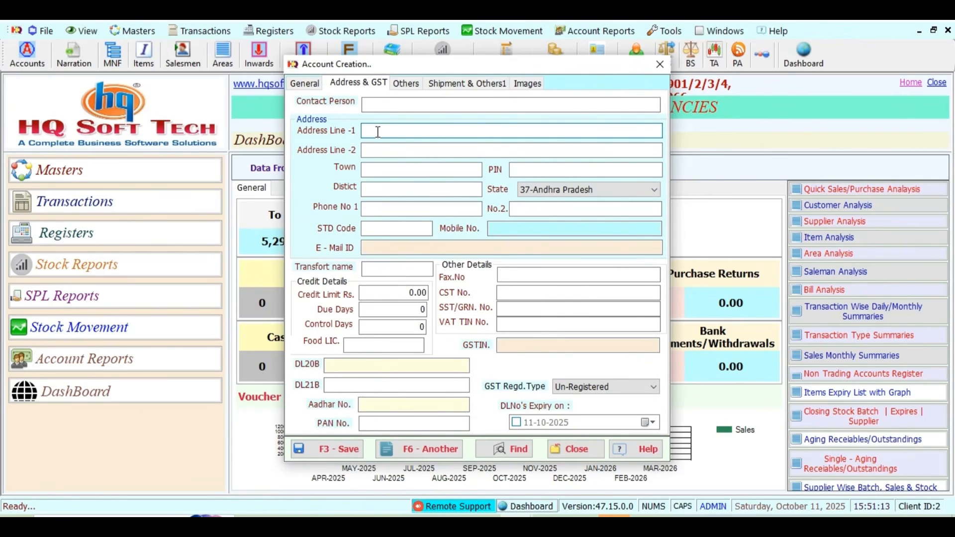
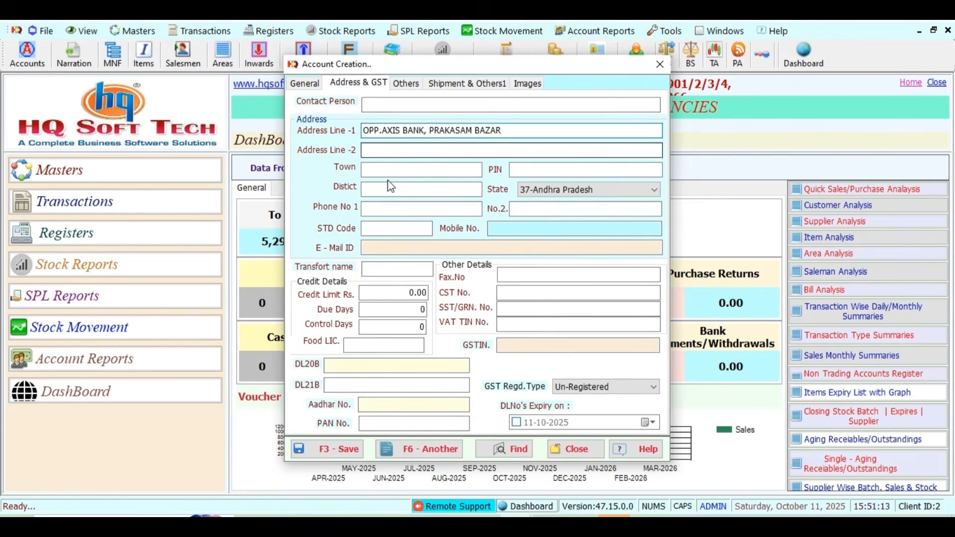
click(381, 171)
text(NA)
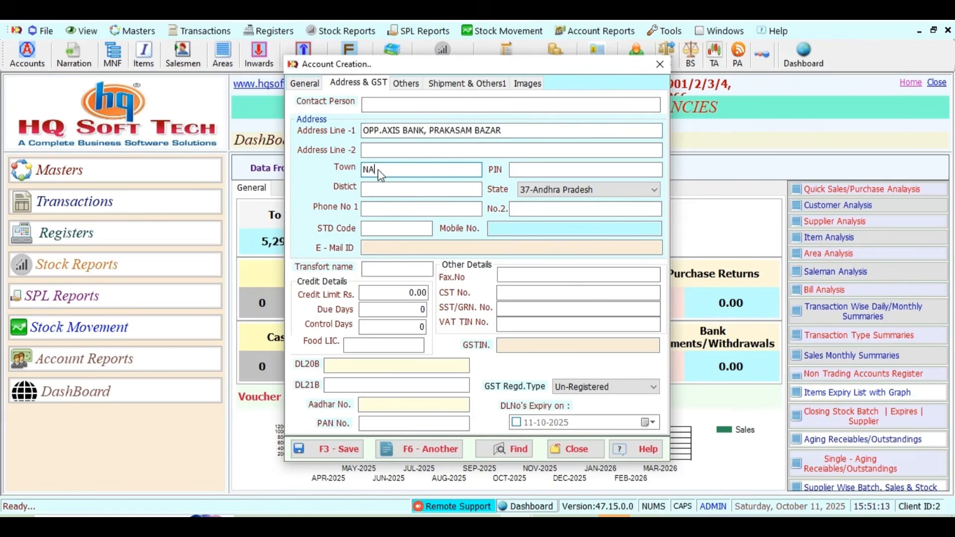
text(LGONDA)
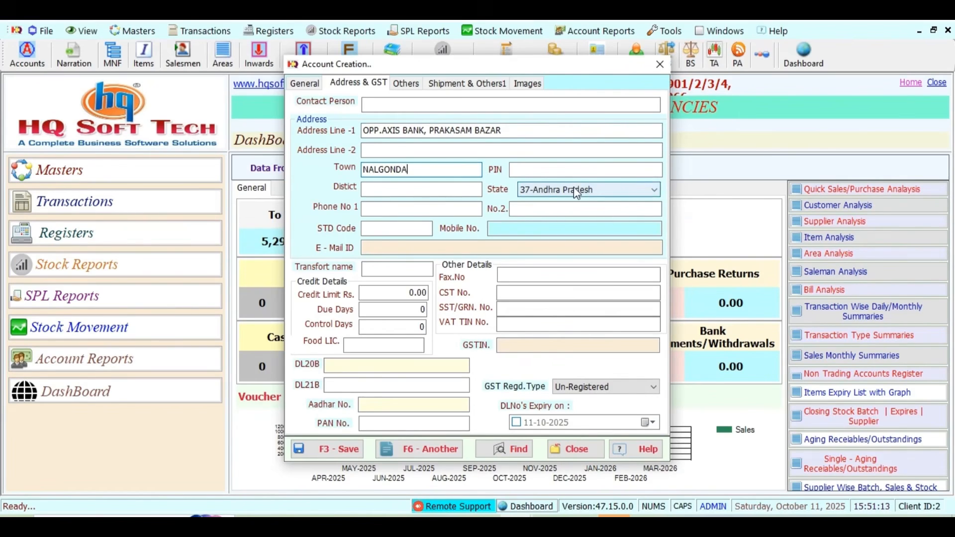
- Set the state to 36-Telangana and enter the supplier's GSTIN
click(576, 193)
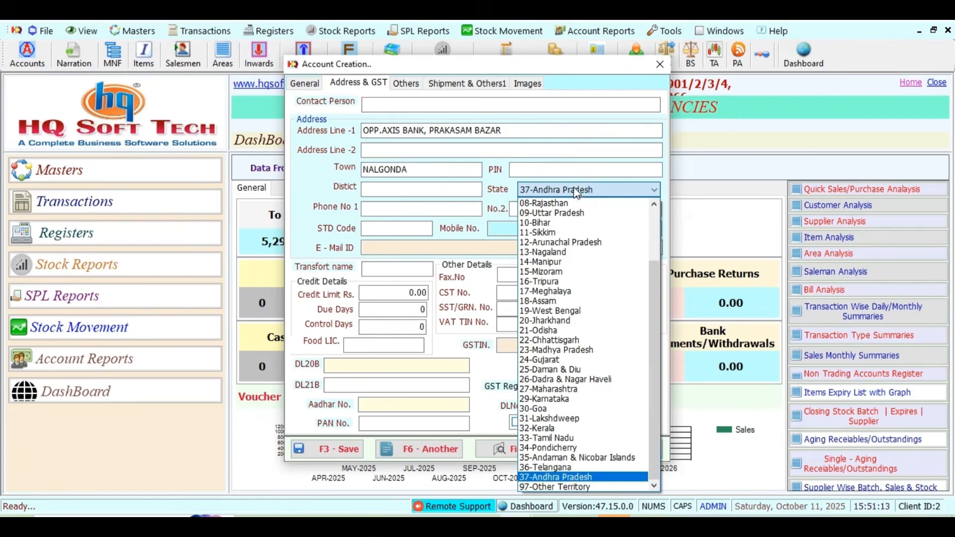
click(560, 466)
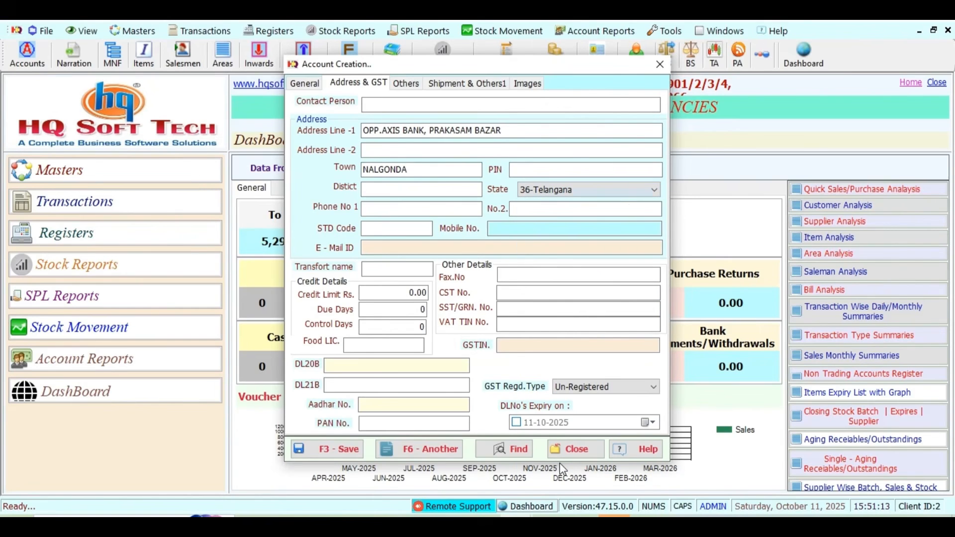
click(518, 342)
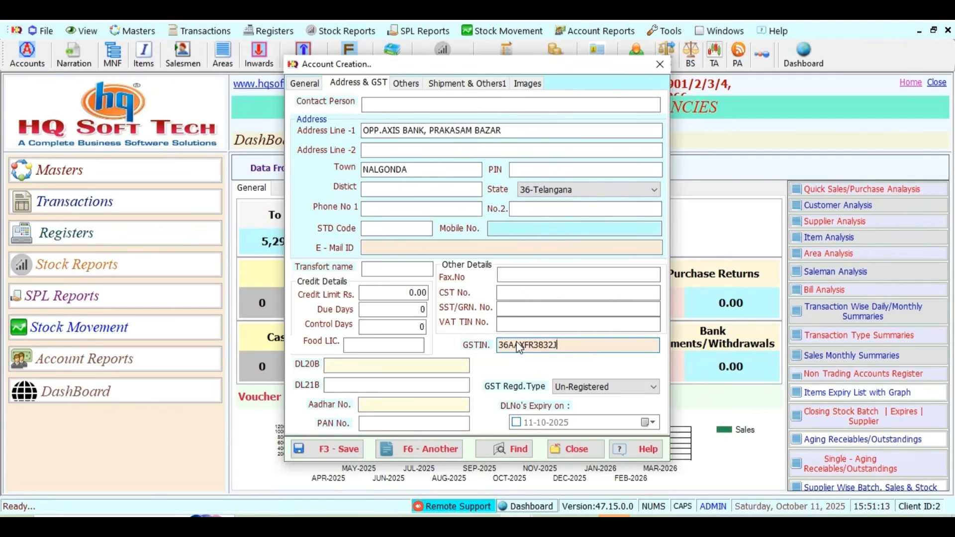
click(599, 393)
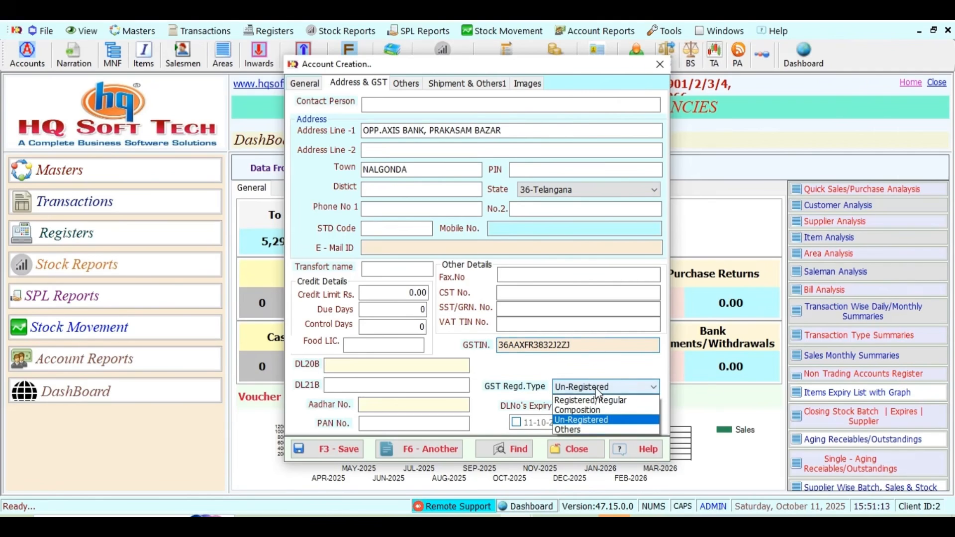
- Set GST registration to Registered/Regular and correct the GSTIN's last character to 0
click(590, 402)
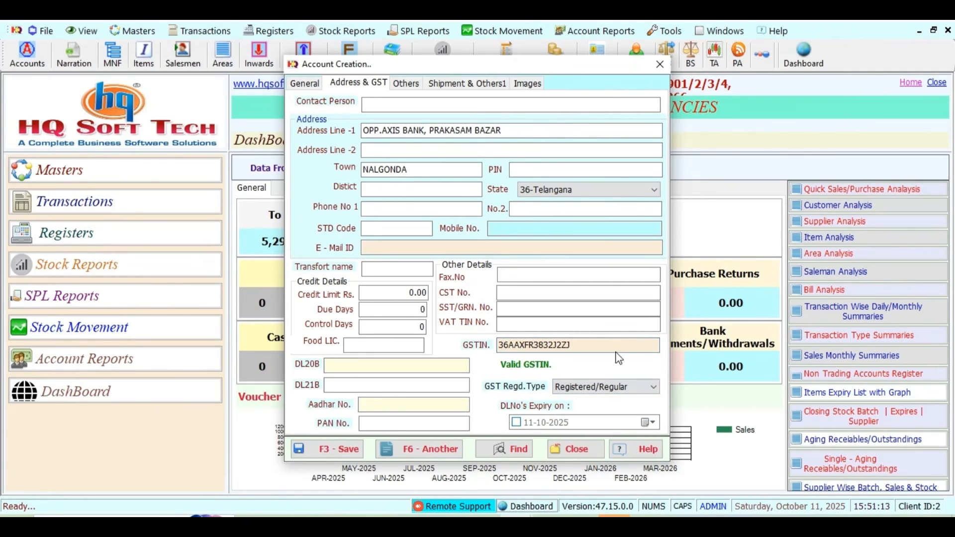
click(584, 352)
click(584, 352)
key(BackSpace)
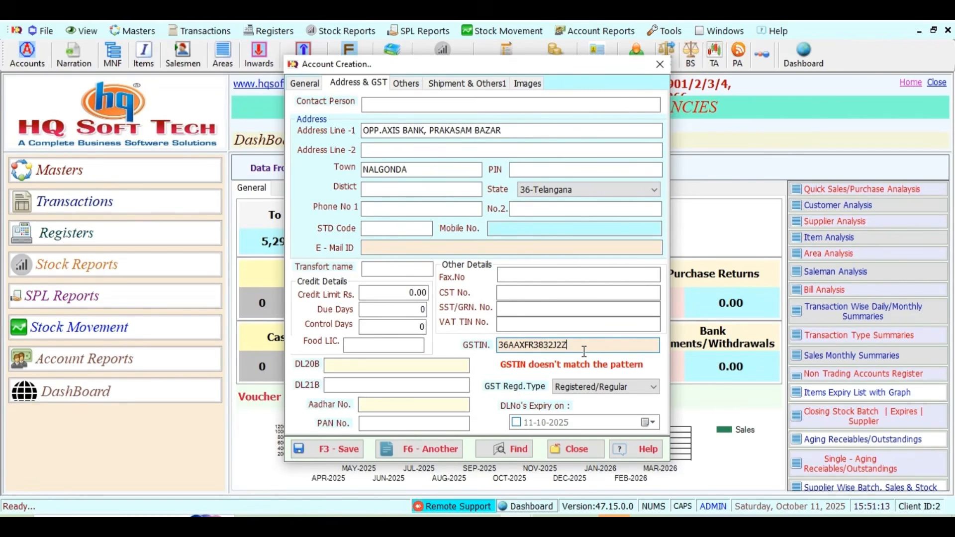
text(0)
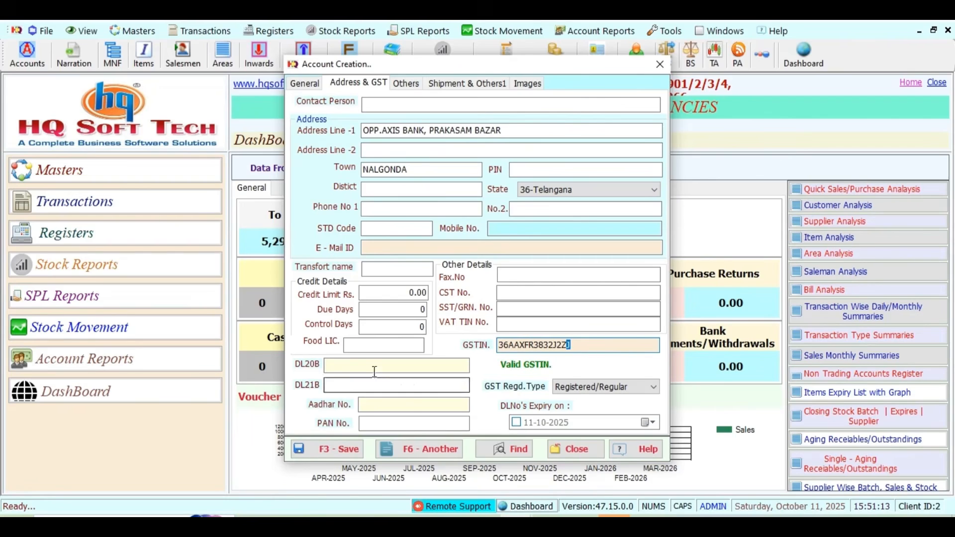
click(357, 360)
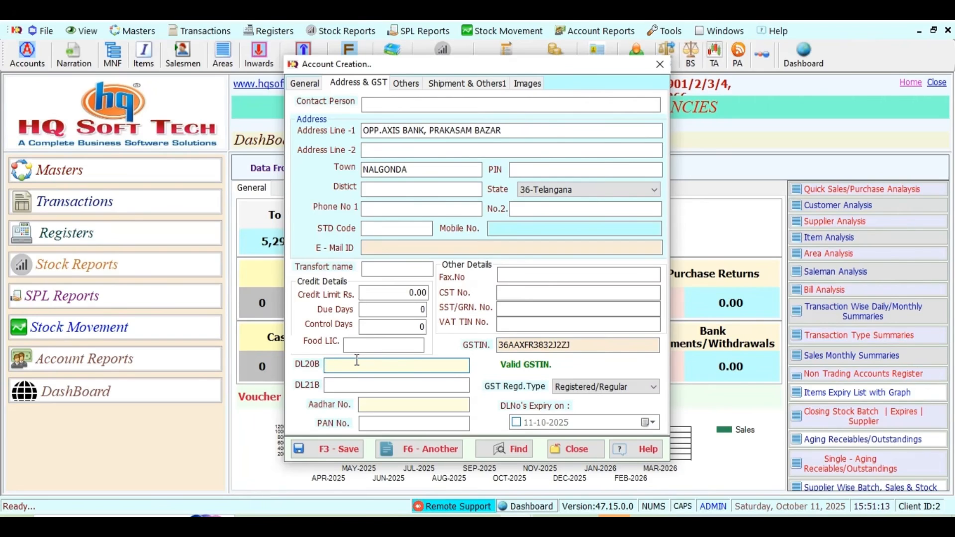
text(30467)
click(346, 387)
text(3)
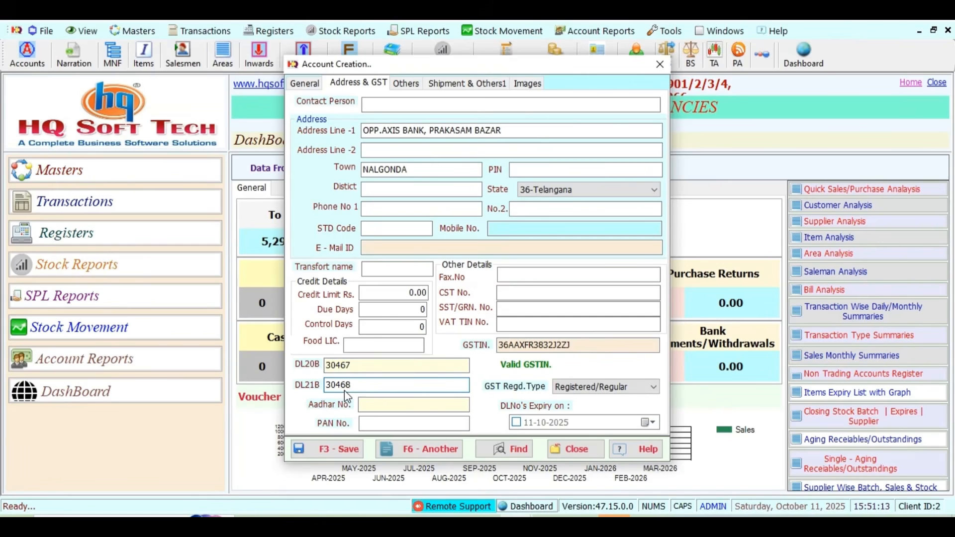
click(426, 450)
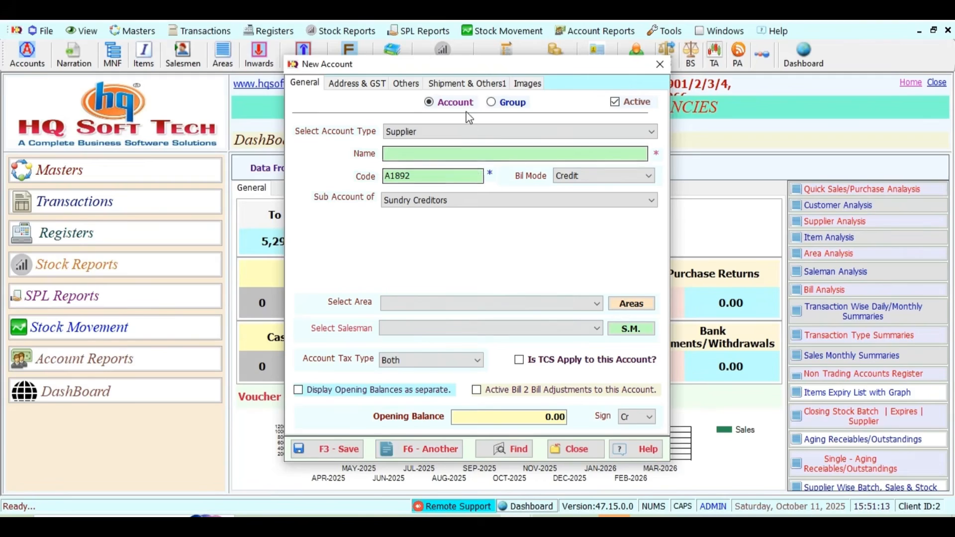
- Make the new account a Customer named SAI KRUPA MEDICALS
click(403, 153)
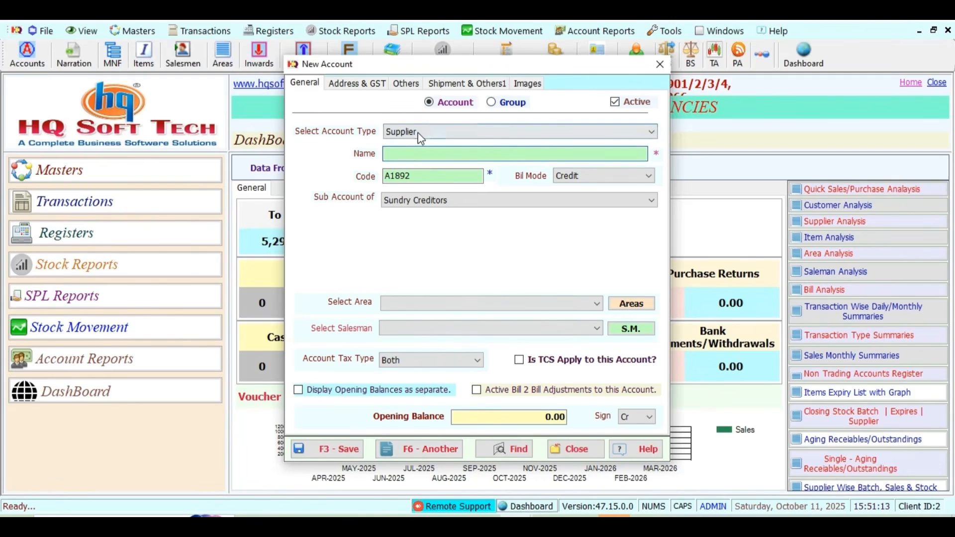
click(417, 134)
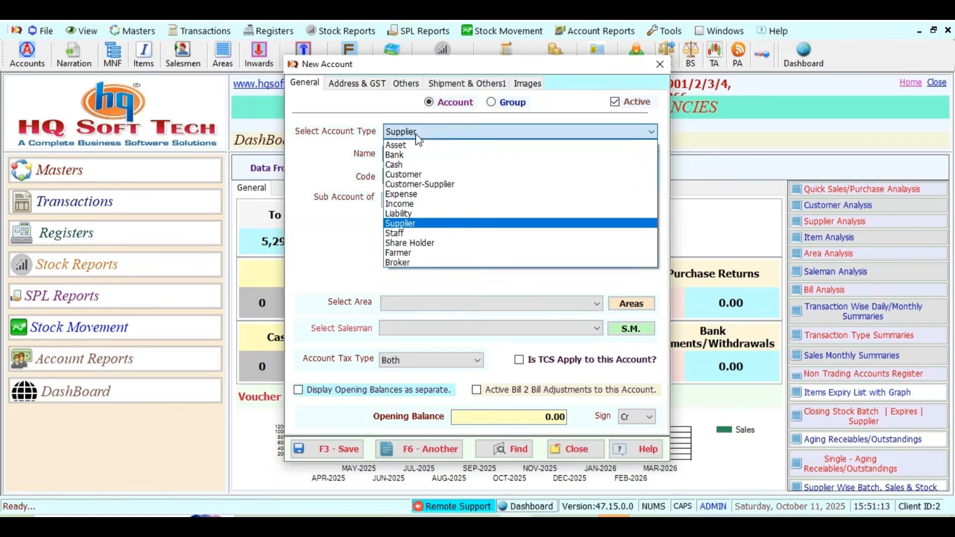
click(414, 174)
click(398, 154)
text(SAI)
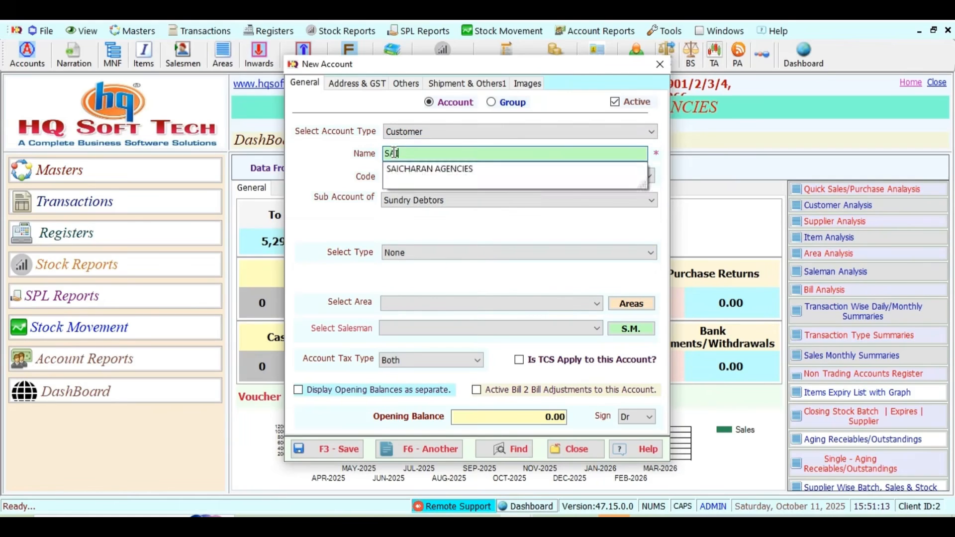
text( KRUPA MEDICALS)
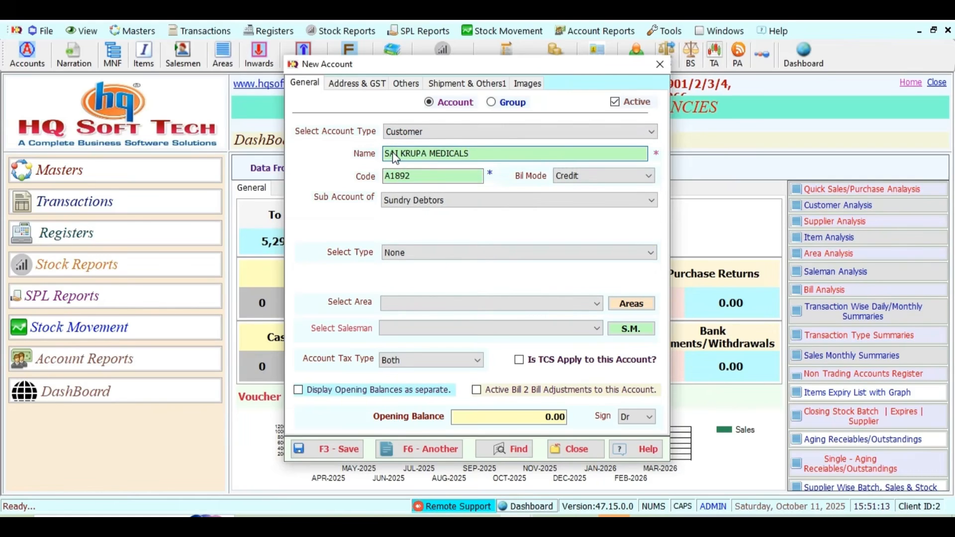
- Assign the customer to area ONGOLE, closing the Areas window without changes
click(422, 305)
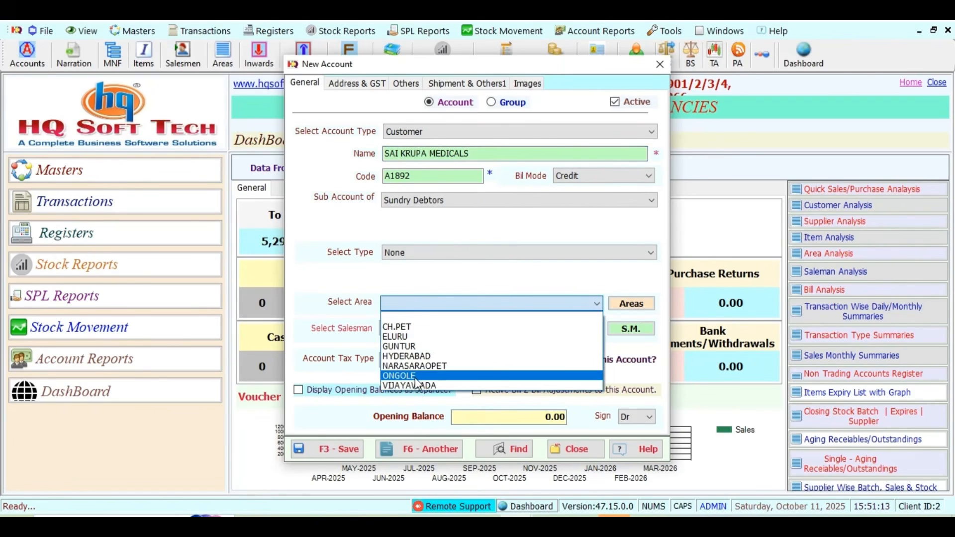
click(415, 377)
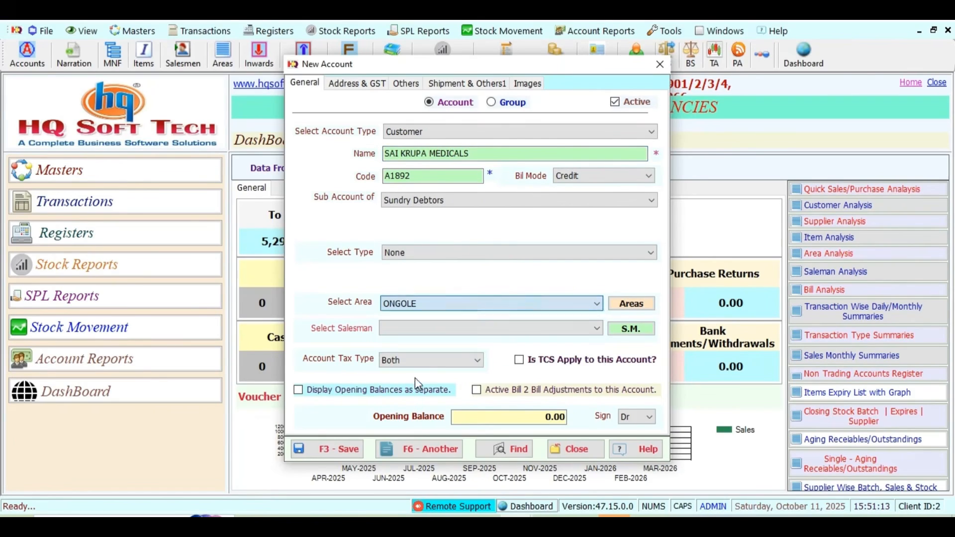
click(630, 305)
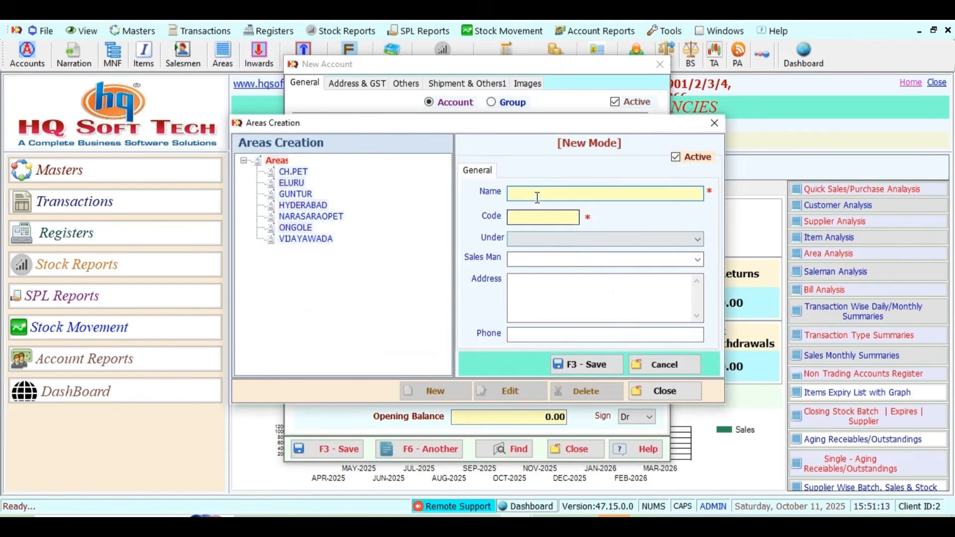
click(664, 392)
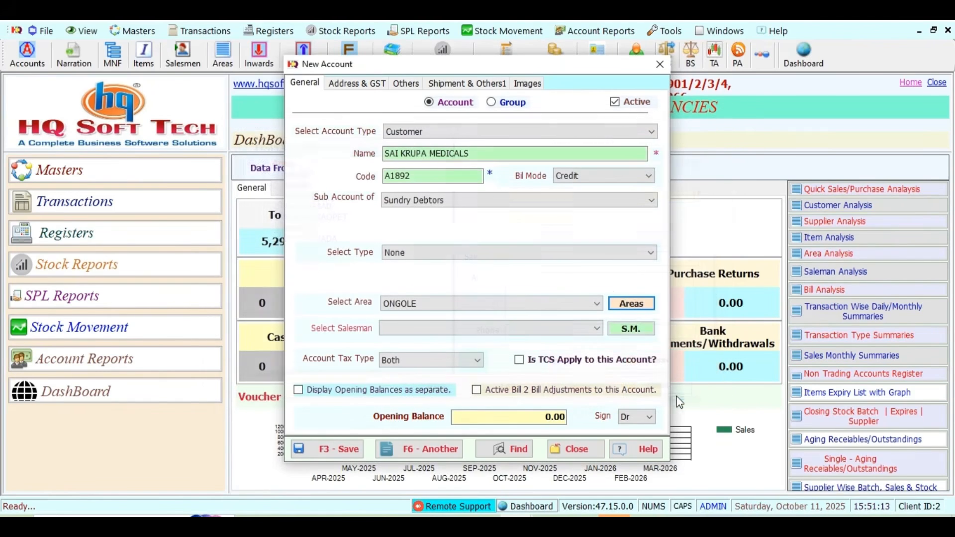
click(368, 84)
click(378, 131)
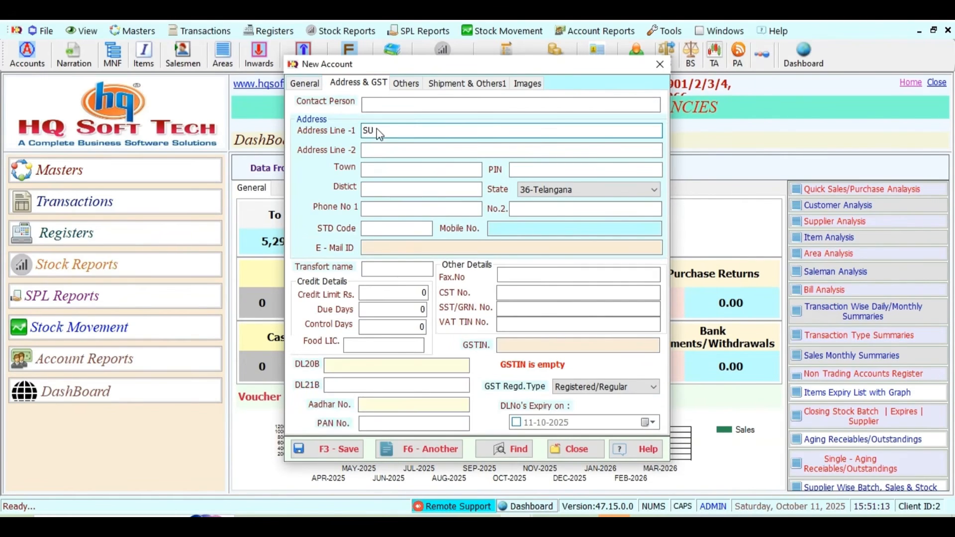
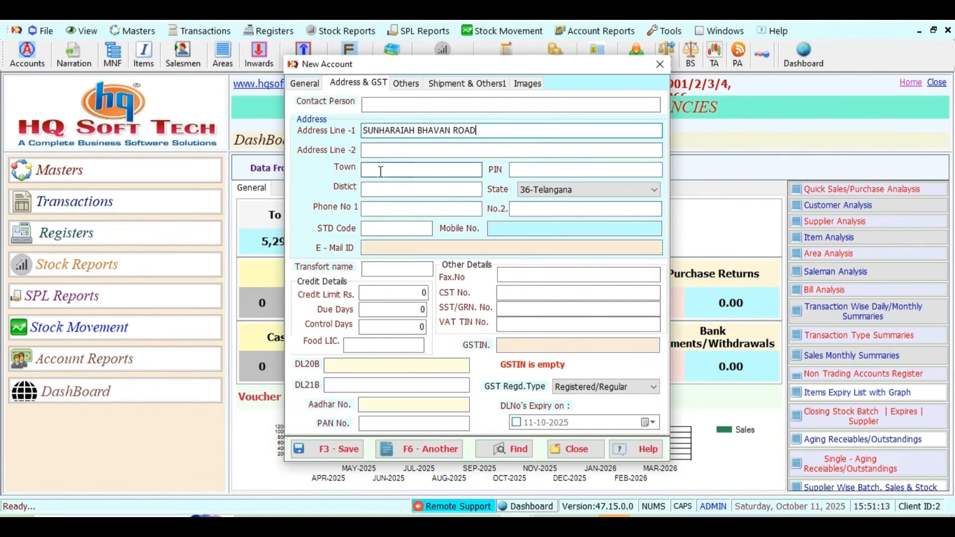
click(381, 170)
text(ON)
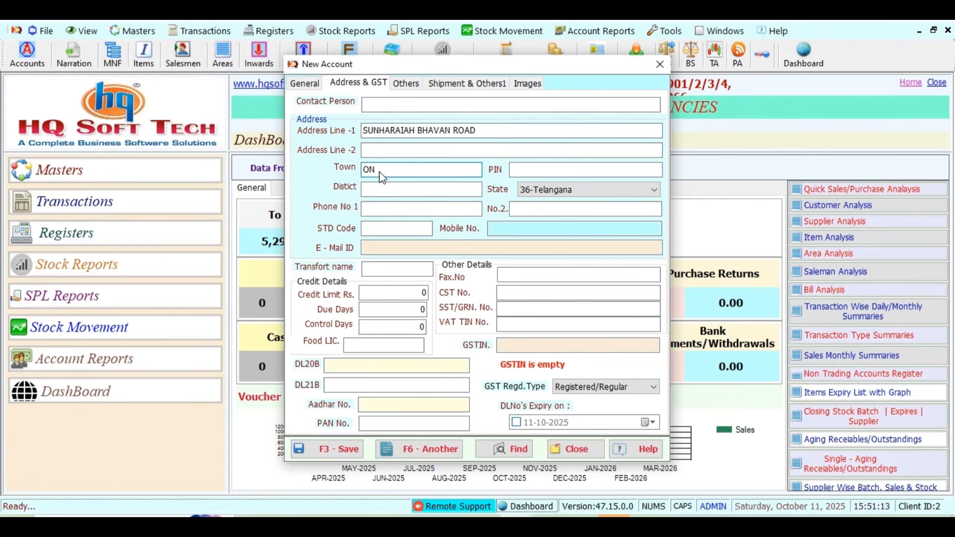
text(GOLE)
click(550, 195)
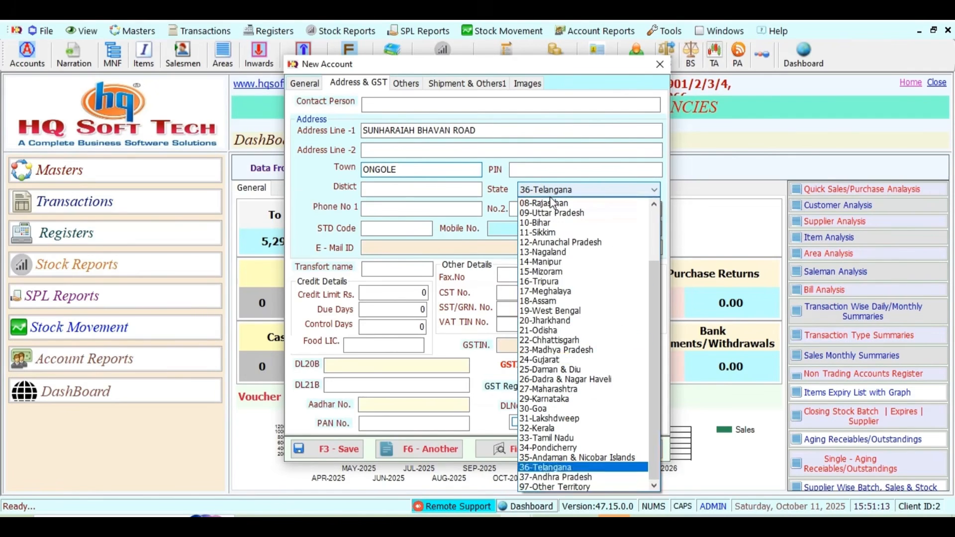
click(543, 478)
- Enter the customer's GSTIN and keep GST registration as Registered/Regular
click(518, 345)
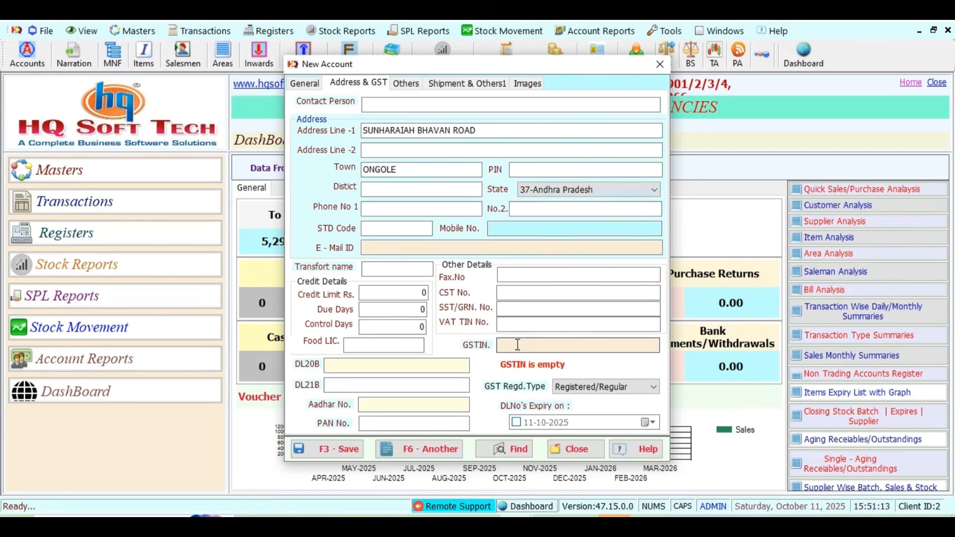
click(508, 228)
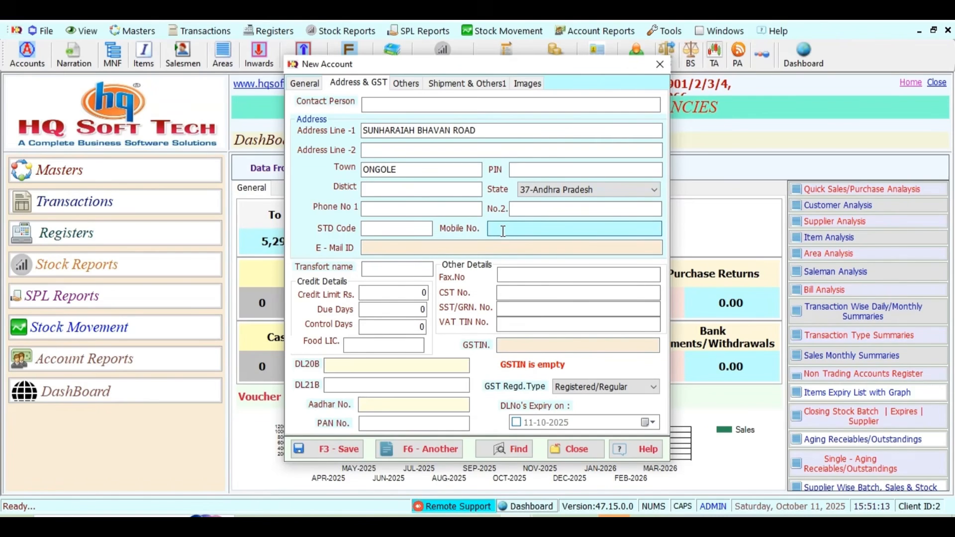
click(517, 347)
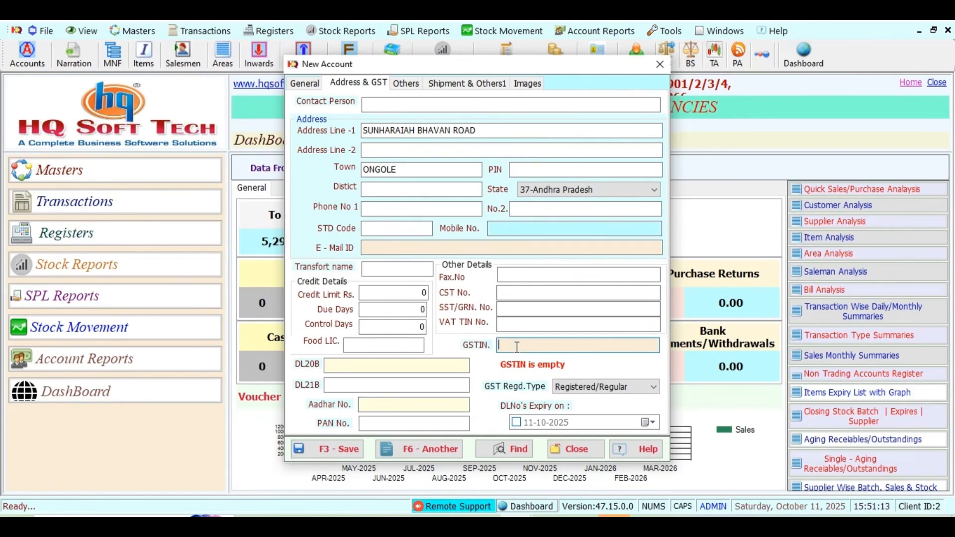
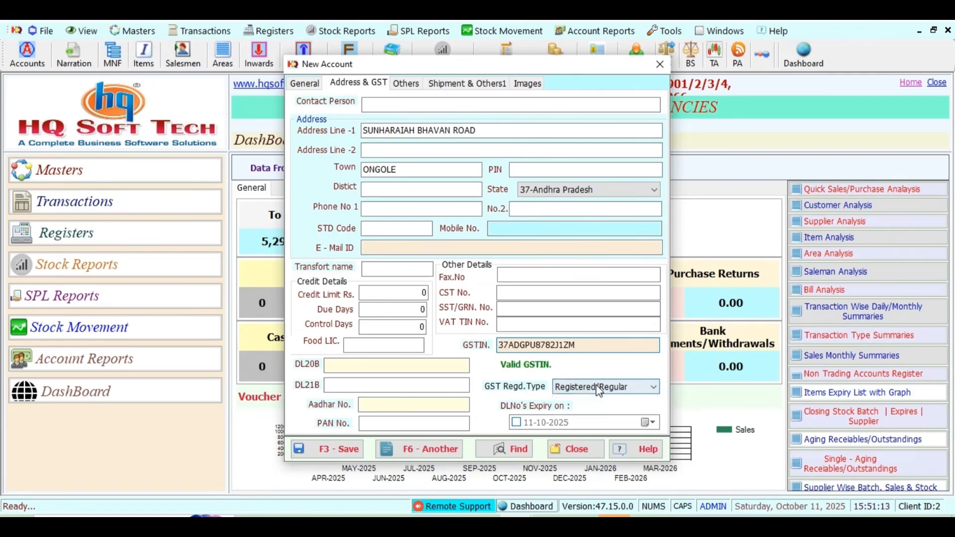
click(596, 384)
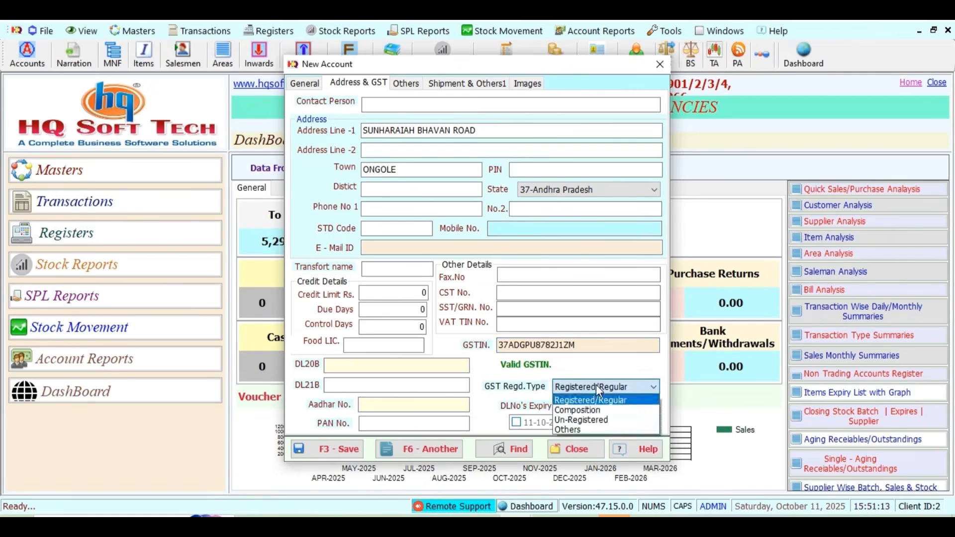
click(596, 385)
click(346, 363)
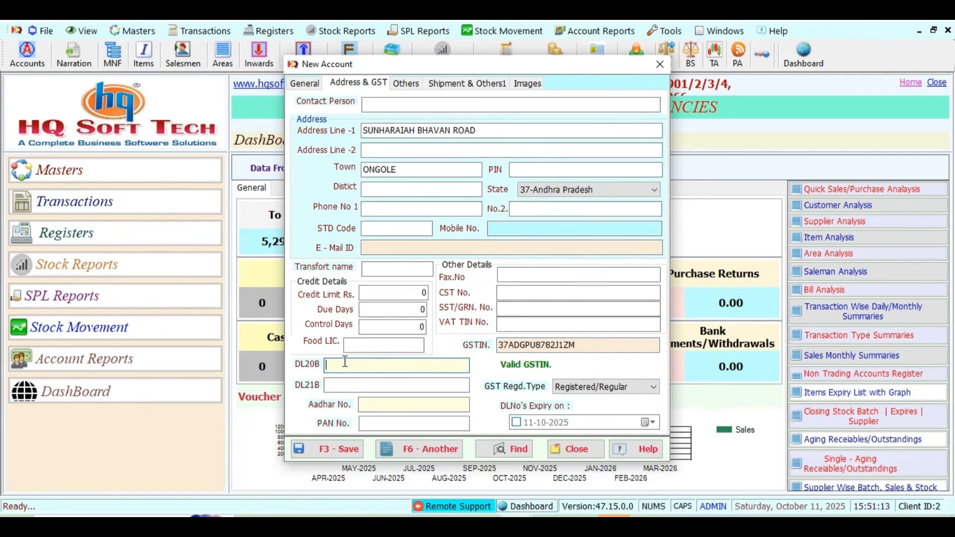
key(Tab)
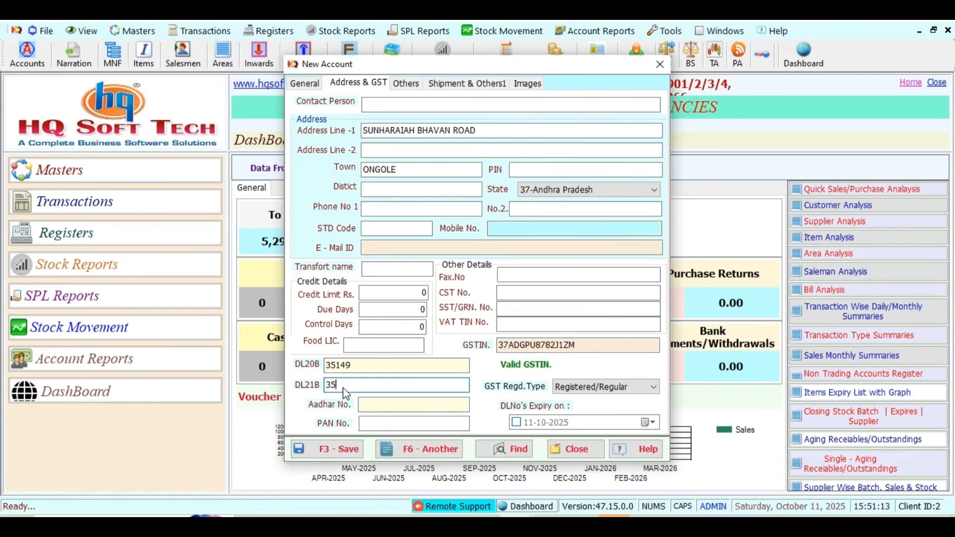
- Save SAI KRUPA MEDICALS, then create and save Bank account AXIS BANK (code A1893)
click(389, 450)
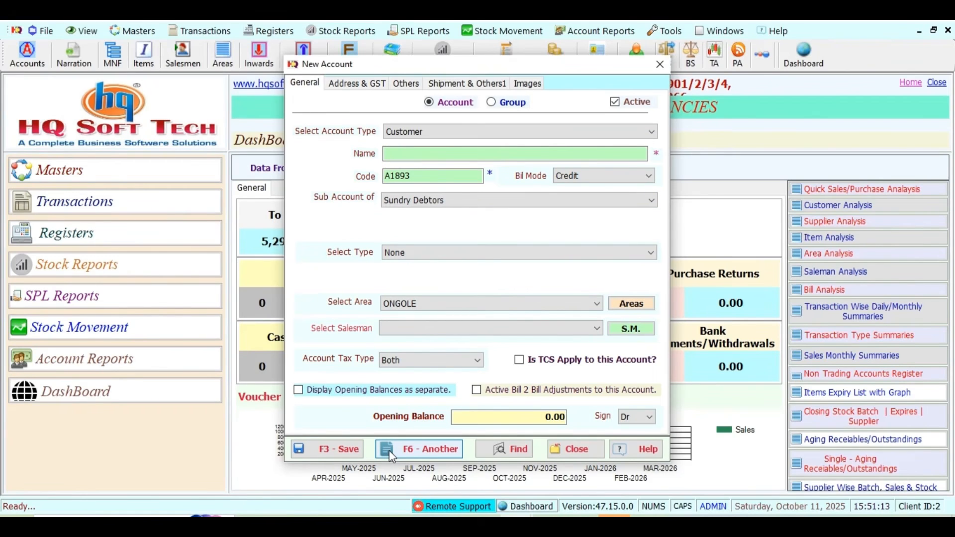
click(403, 153)
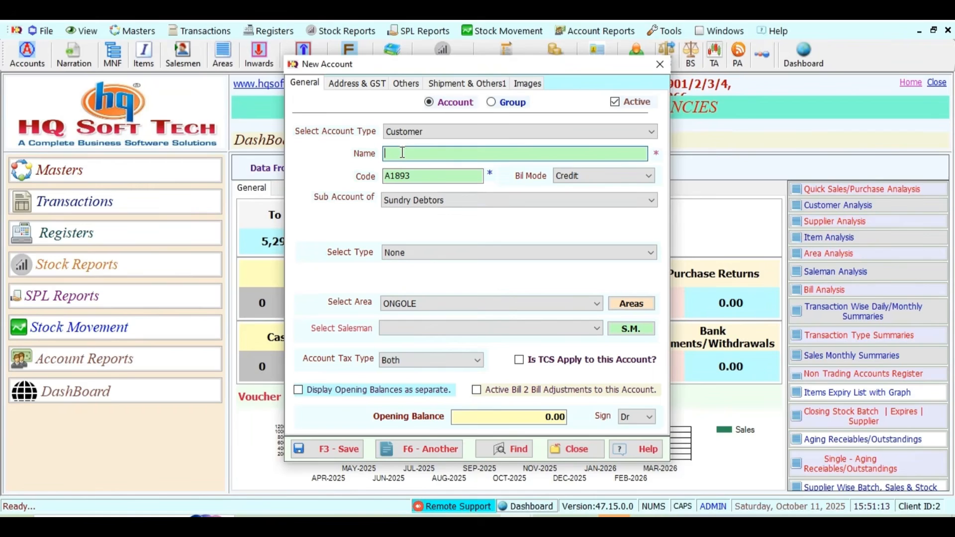
click(418, 131)
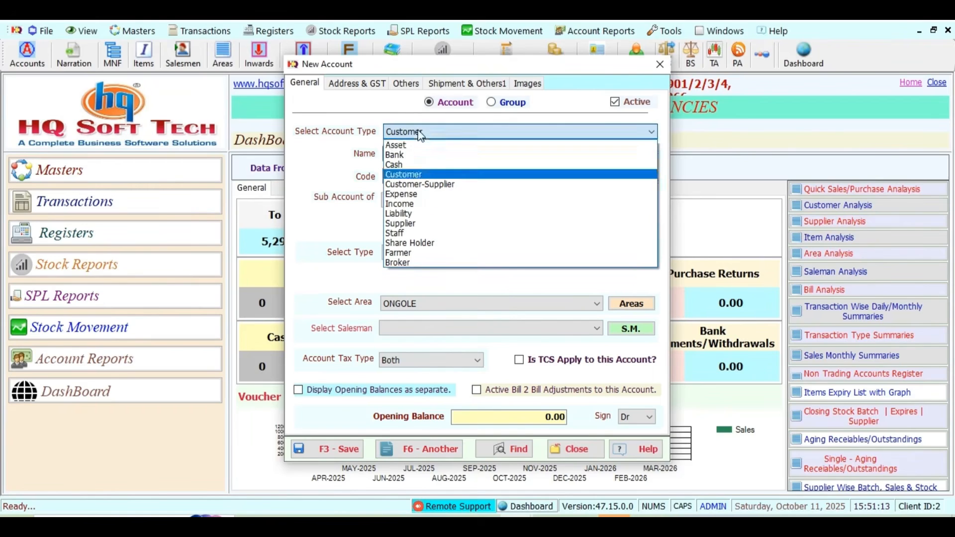
click(409, 156)
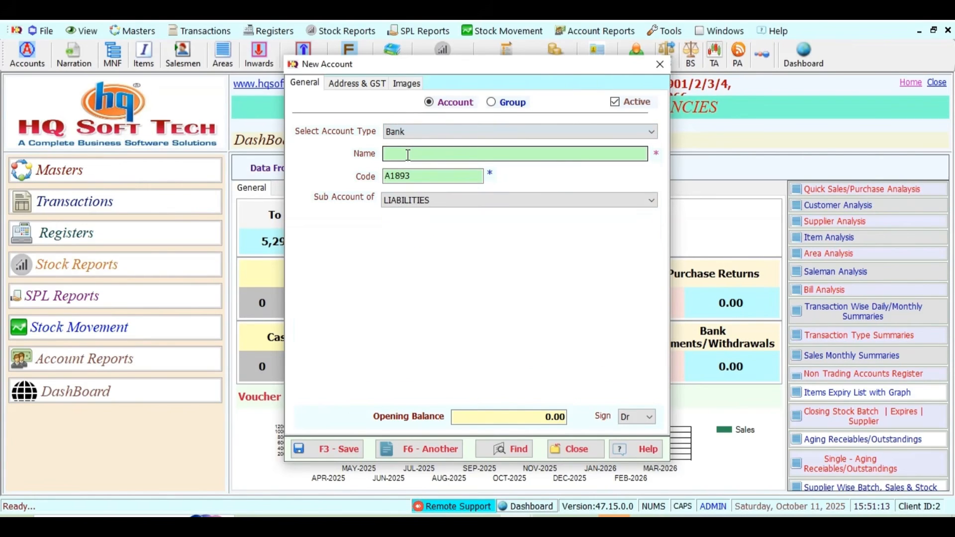
click(399, 155)
text(A)
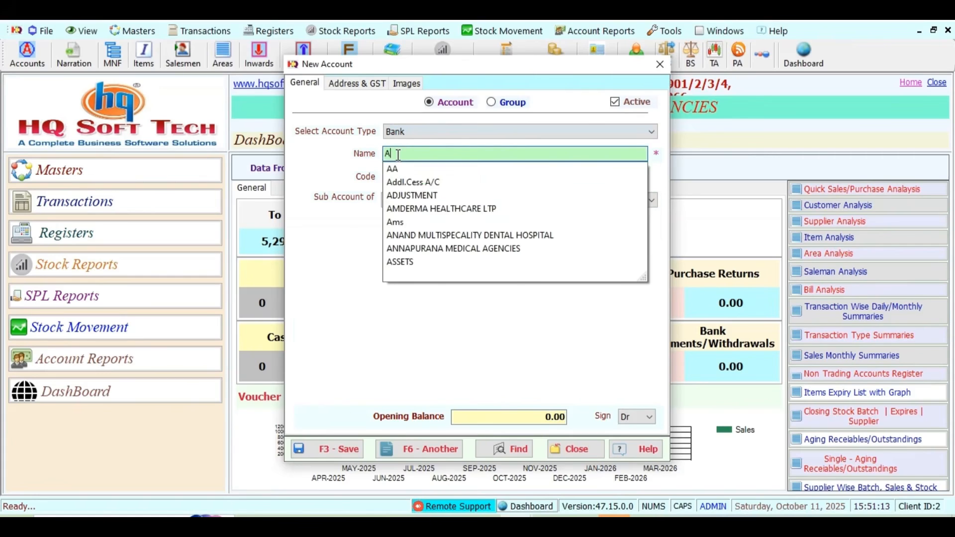
text(XIS BANK)
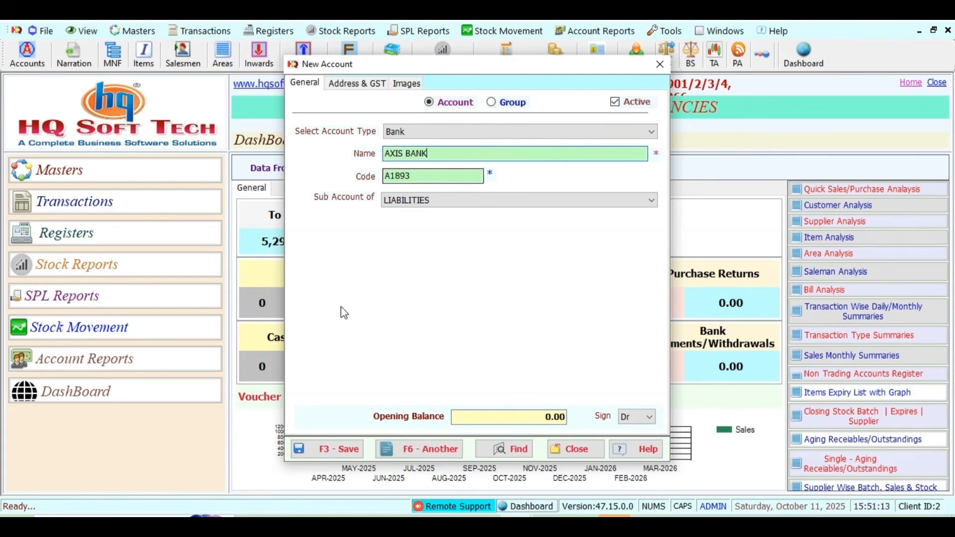
click(349, 452)
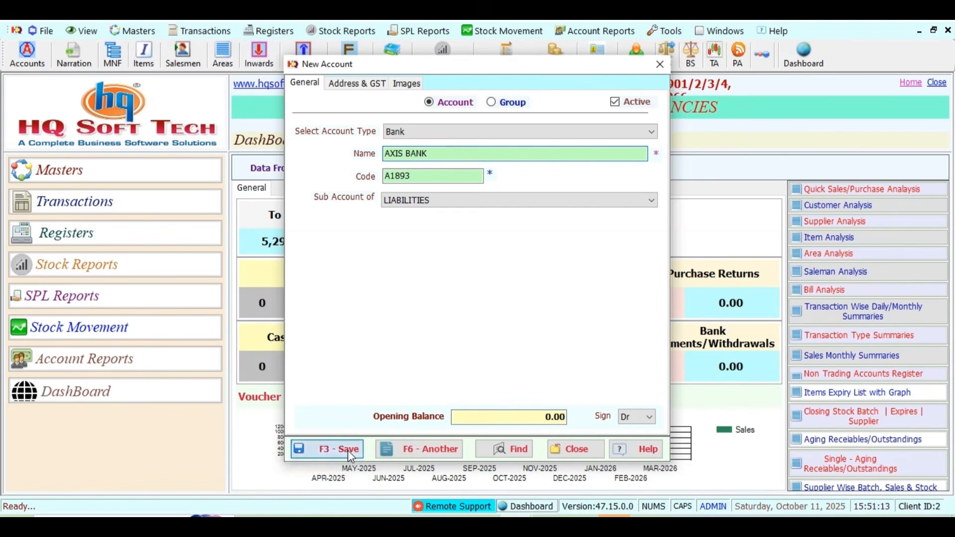
click(31, 52)
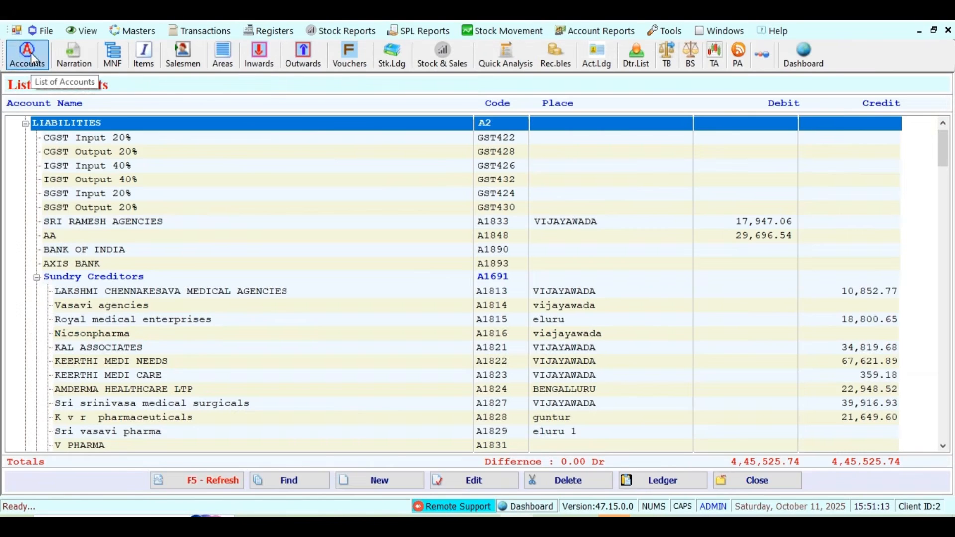
- Search the List of Accounts for RSR to locate RSR VACCINE HOUSE
click(149, 338)
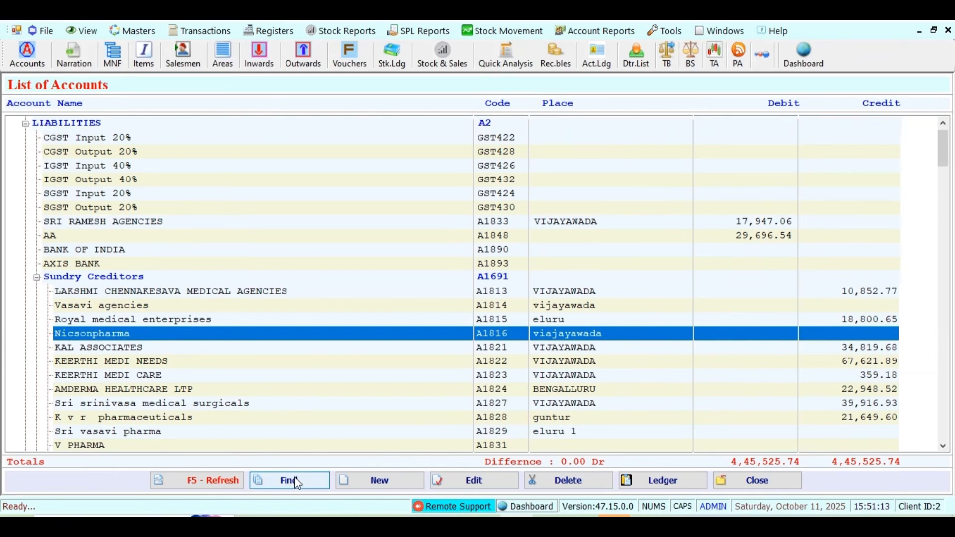
right_click(209, 340)
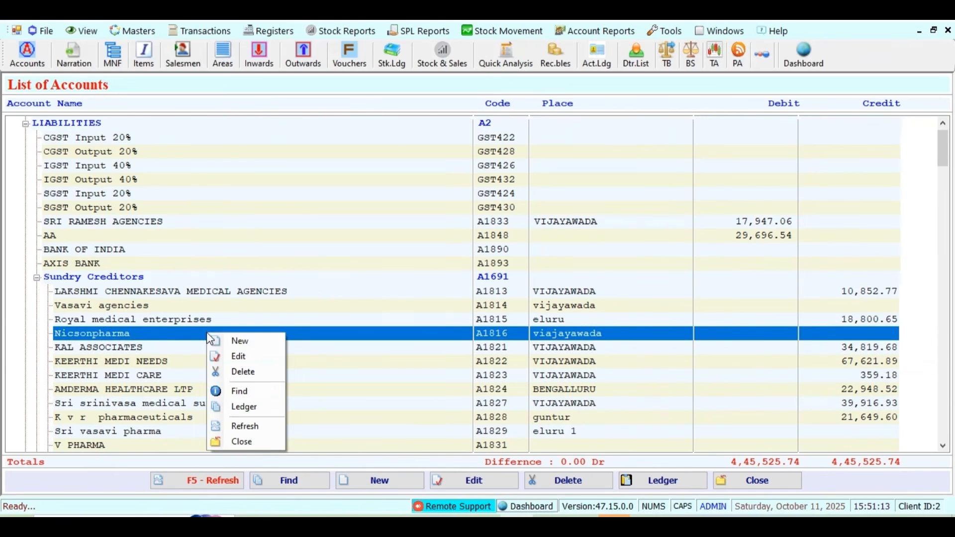
click(250, 393)
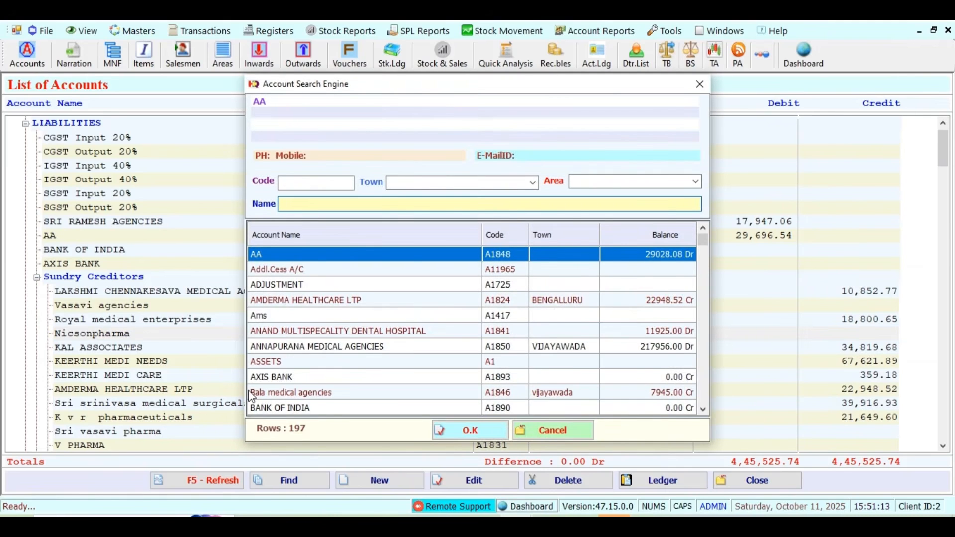
text(RSR)
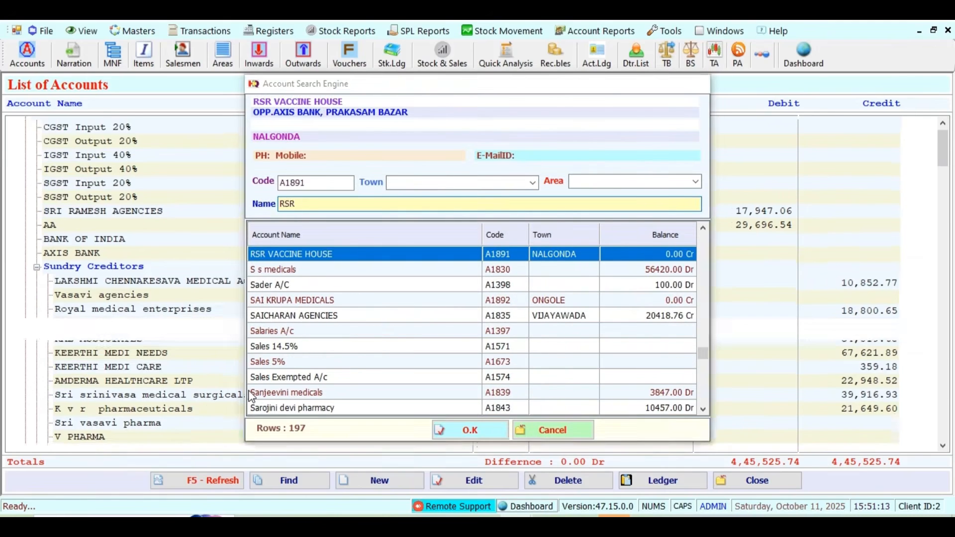
key(Return)
- Open RSR VACCINE HOUSE for editing, review its Address & GST details, and save
click(474, 489)
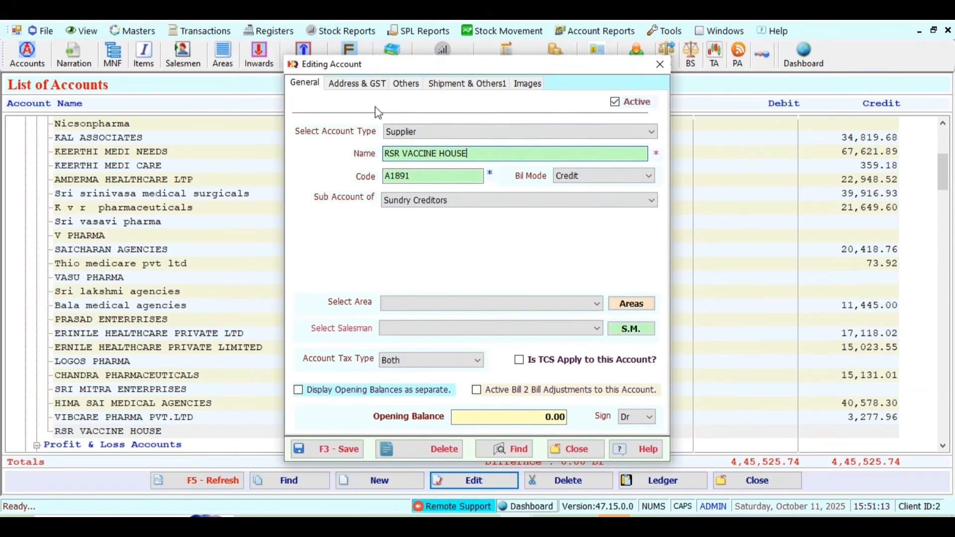
click(366, 85)
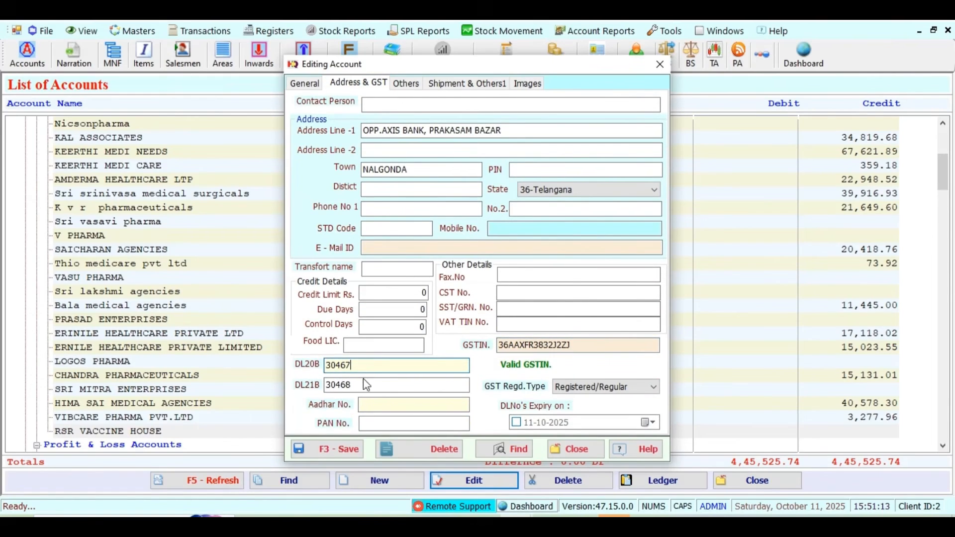
click(340, 446)
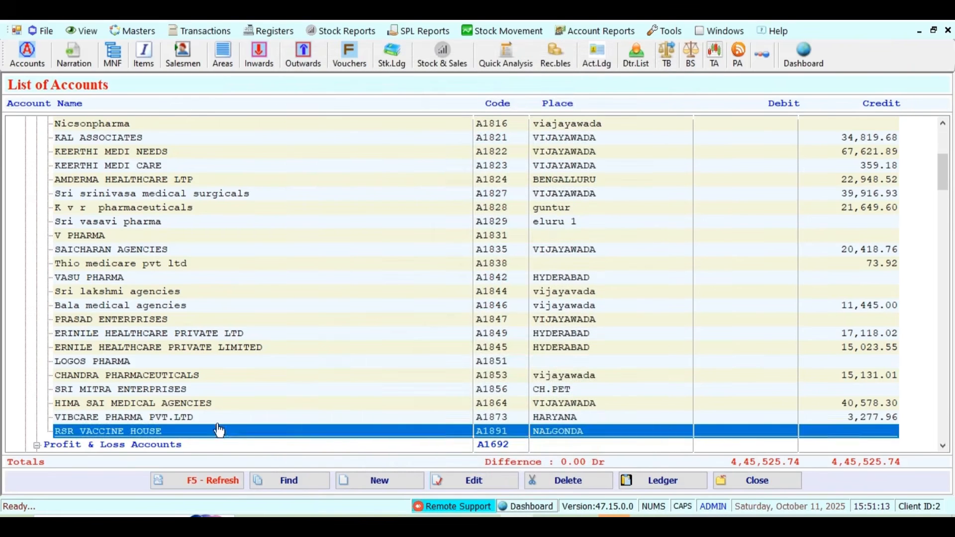
click(169, 350)
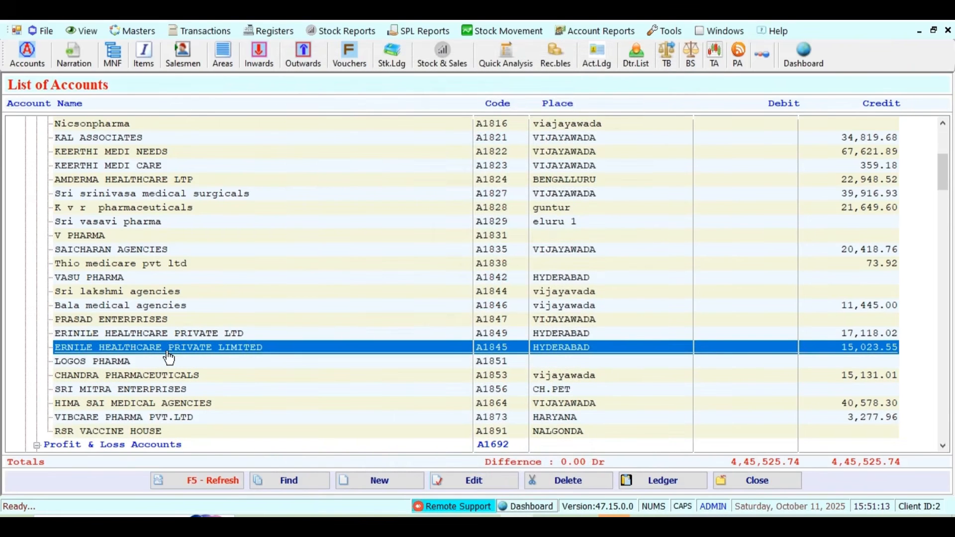
double_click(271, 347)
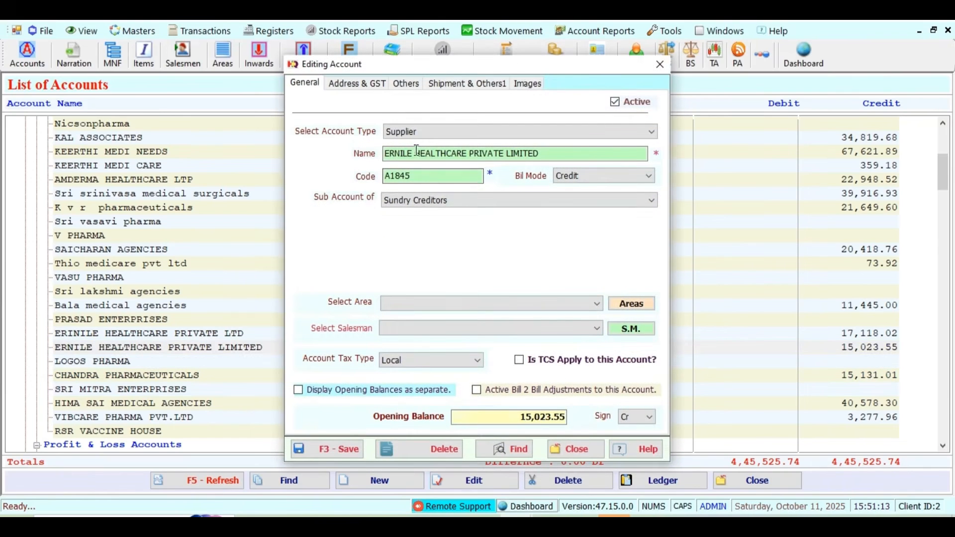
click(371, 85)
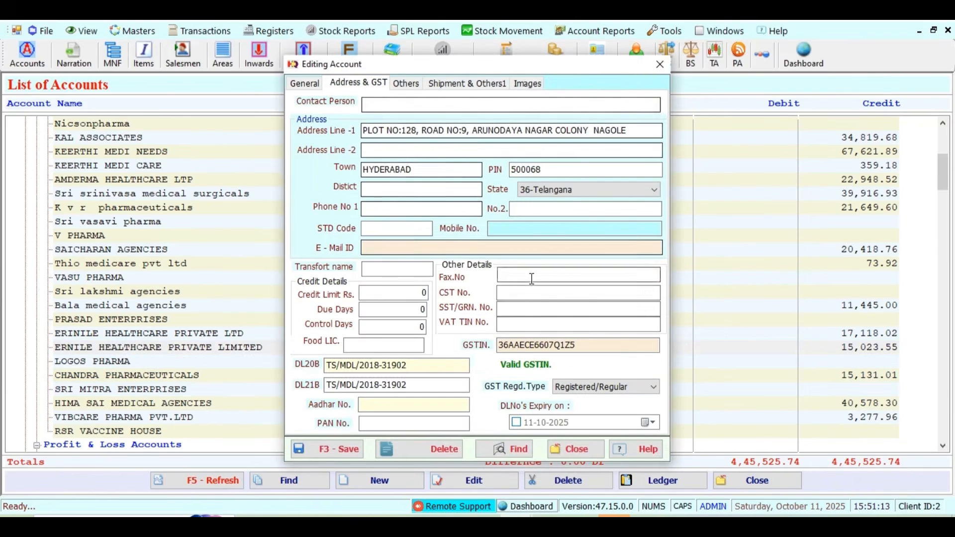
click(585, 345)
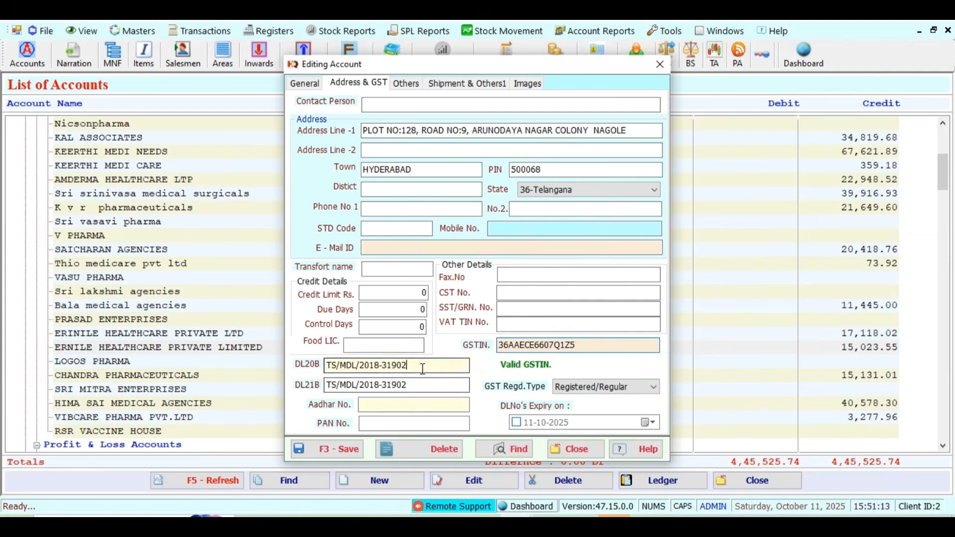
drag(465, 131, 438, 181)
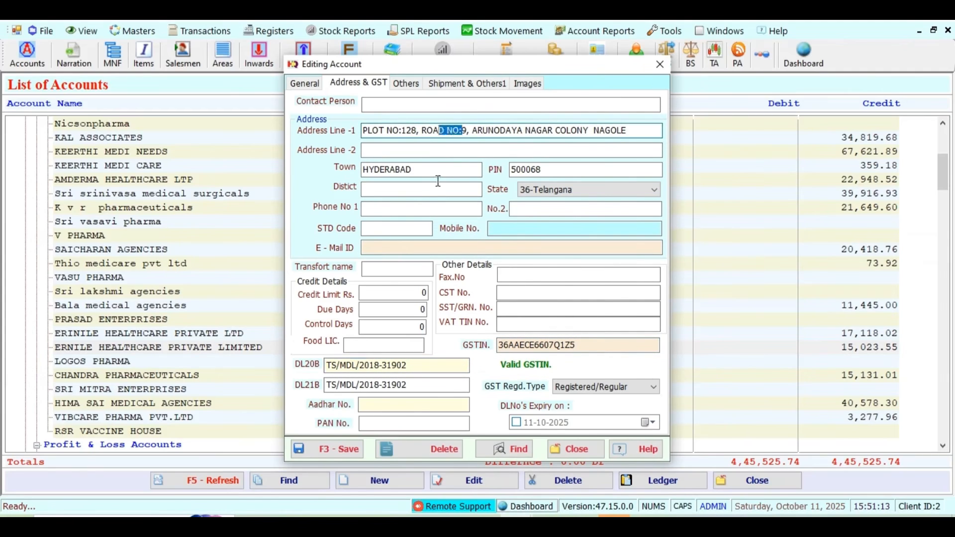
click(429, 172)
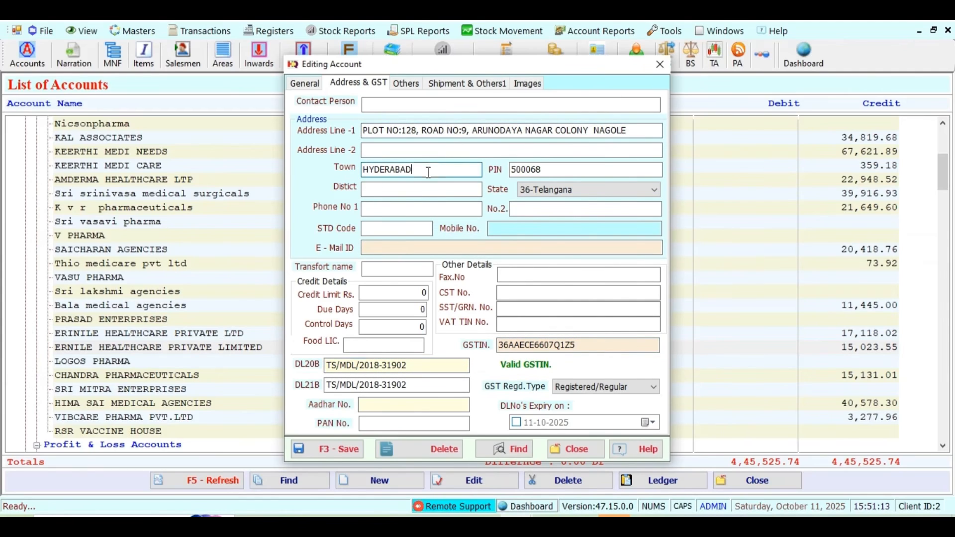
click(548, 191)
click(545, 190)
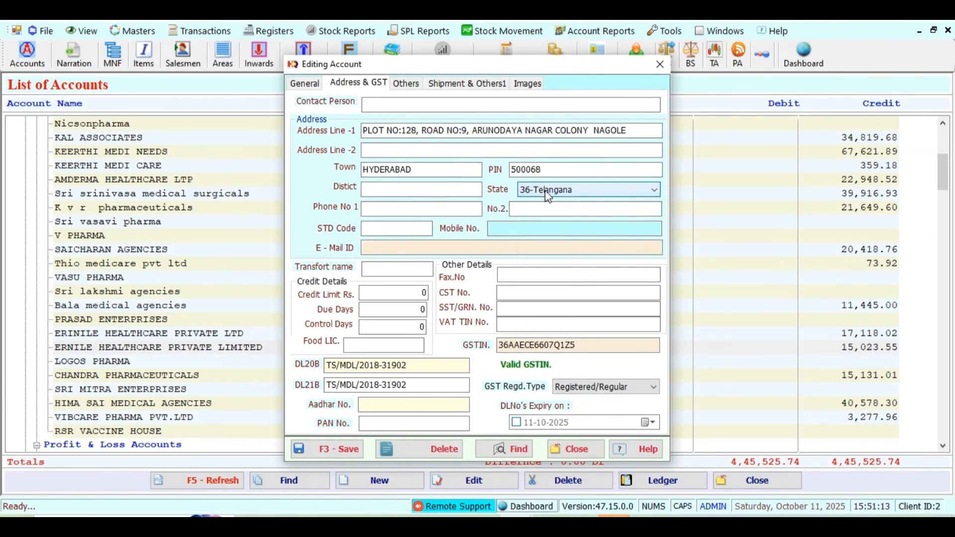
click(348, 451)
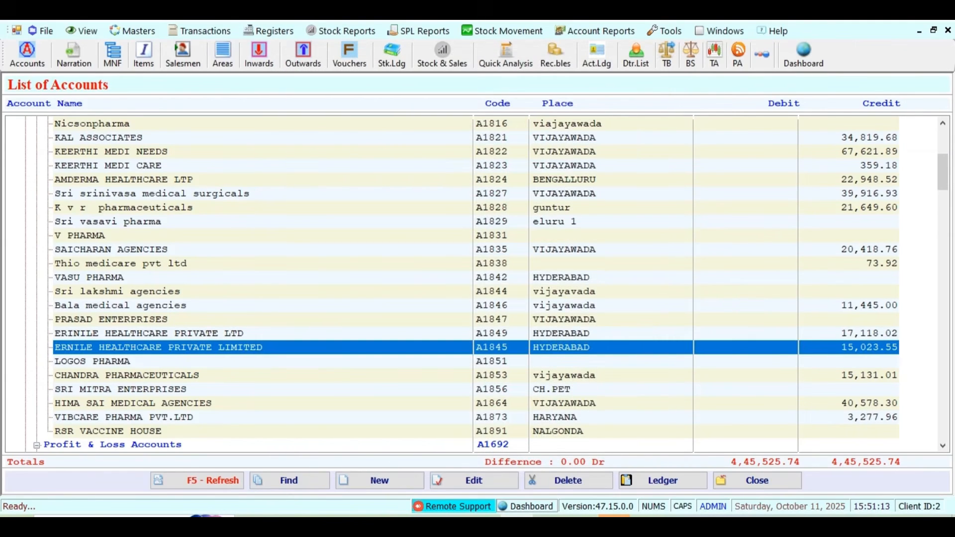